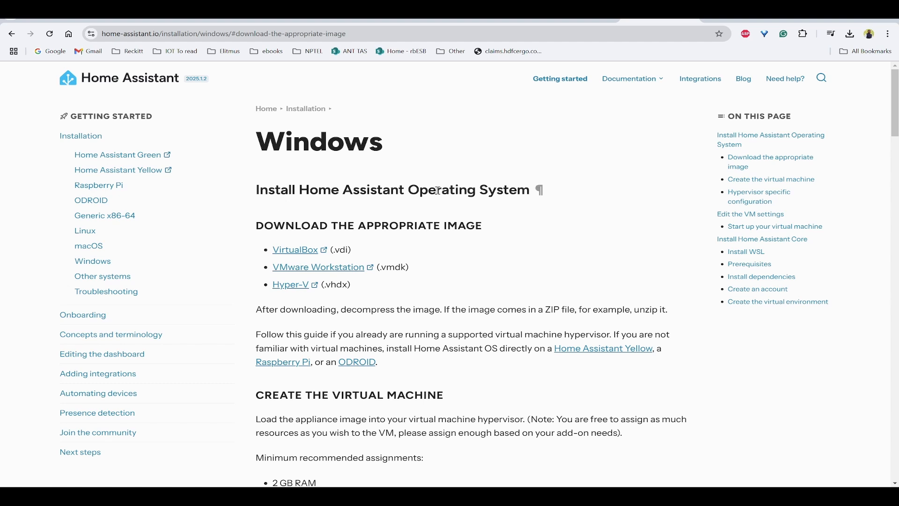
Examine the VirtualBox (.vdi) image option on the Home Assistant Windows installation page.
double_click(487, 192)
click(490, 227)
double_click(347, 253)
click(379, 252)
Go to the VirtualBox downloads page and launch the already downloaded VirtualBox 7.1.4 Windows installer.
click(577, 20)
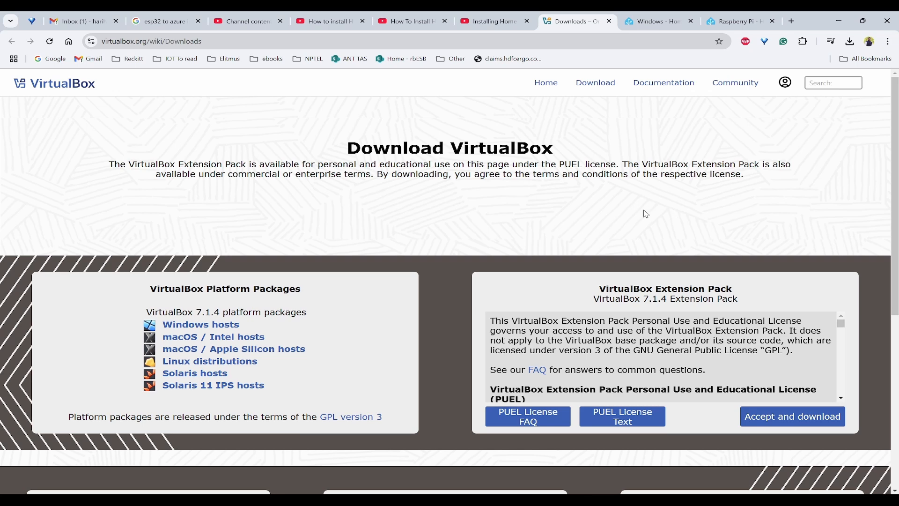
click(850, 42)
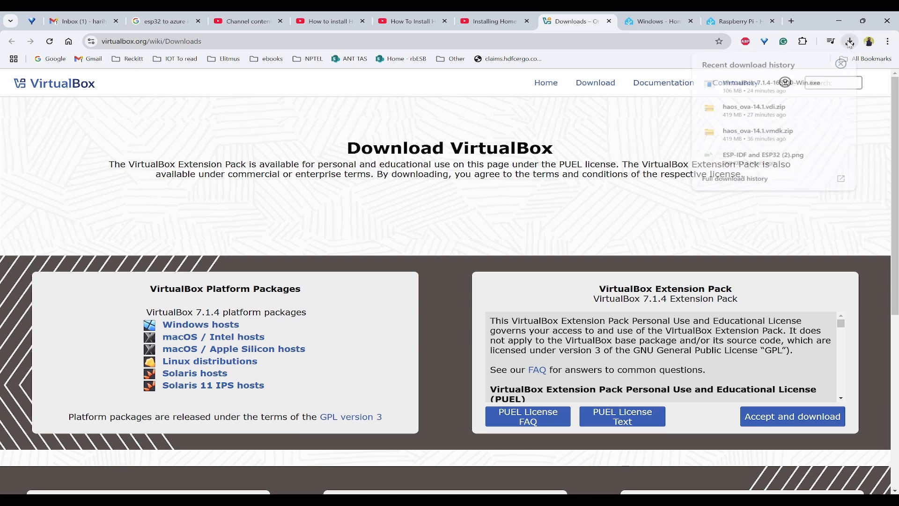
click(753, 95)
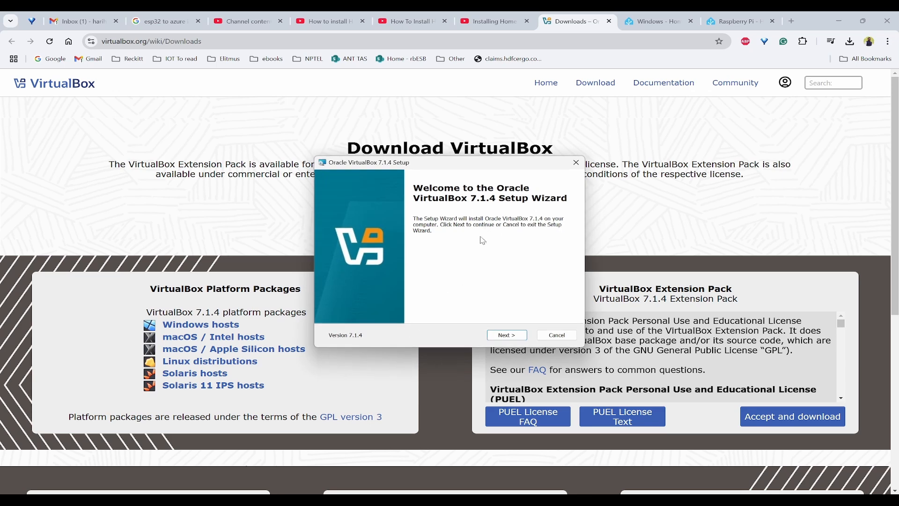
Install Oracle VirtualBox 7.1.4, accepting the license agreement and proceeding past the missing Python dependencies, and start it on finishing.
click(507, 337)
click(408, 298)
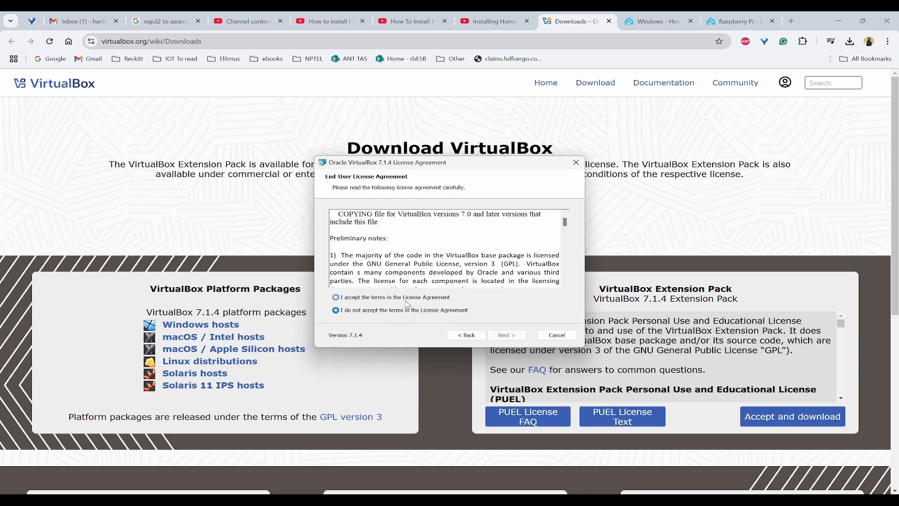
click(508, 336)
click(520, 336)
click(521, 337)
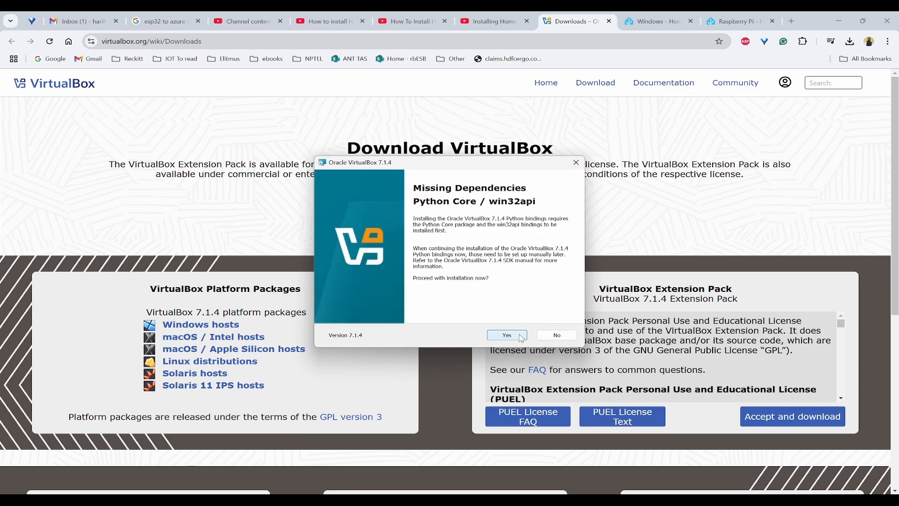
click(522, 337)
click(508, 335)
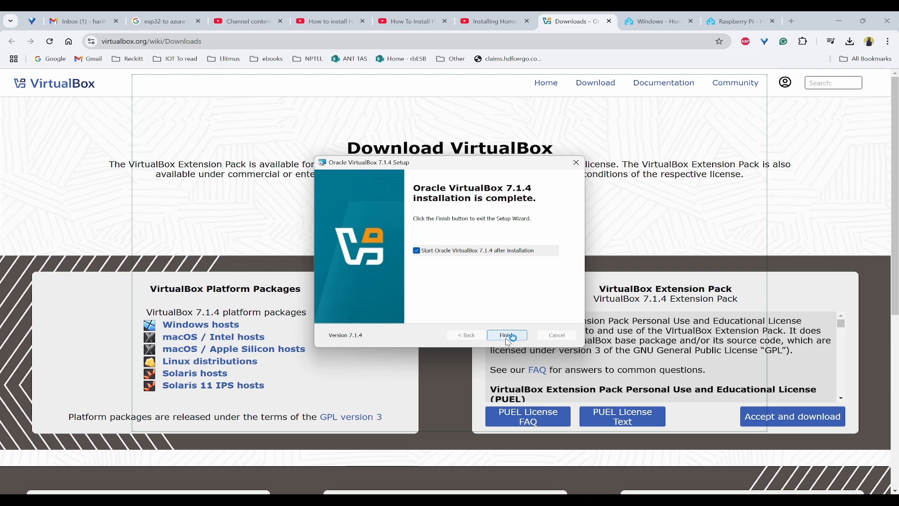
click(509, 336)
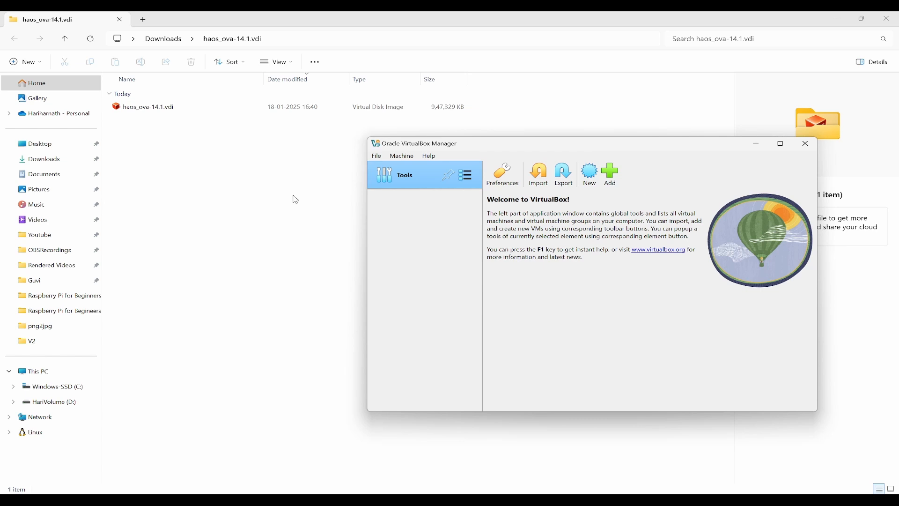
Return to VirtualBox Manager and begin a new virtual machine named HomeassistantOS.
click(198, 152)
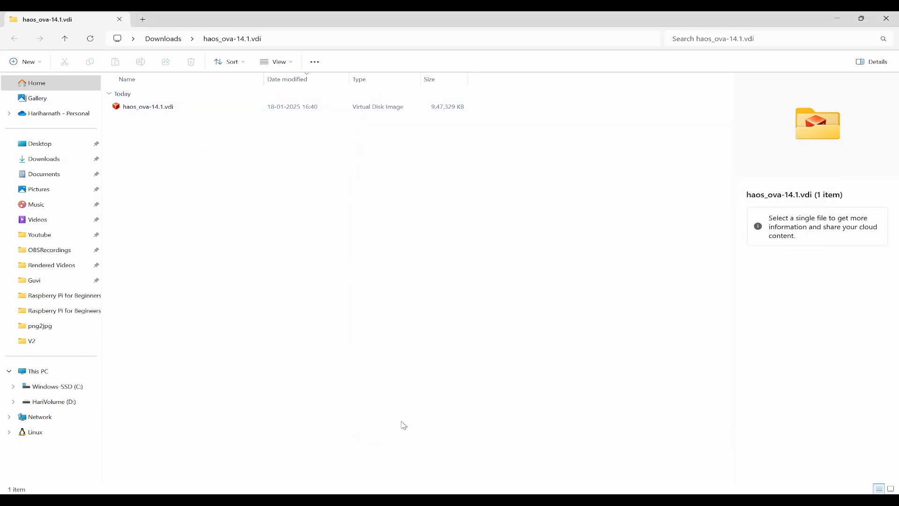
key(alt+Tab)
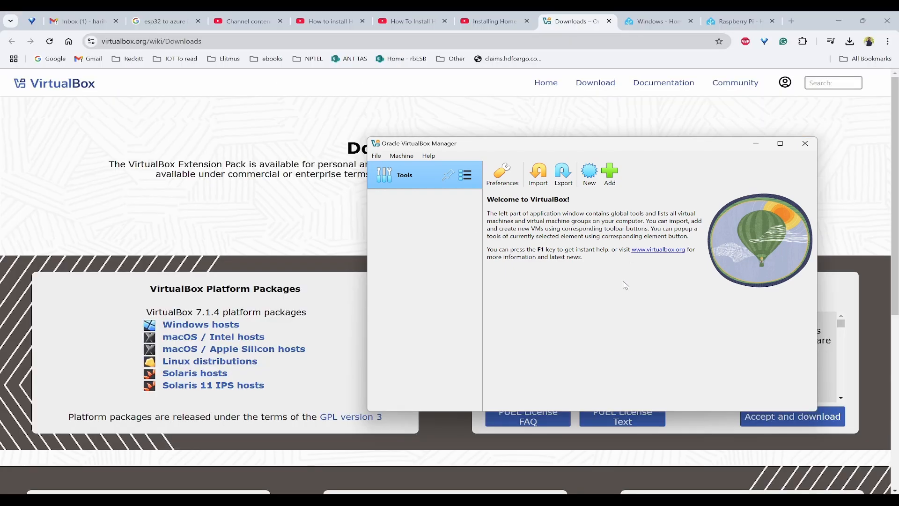
click(590, 174)
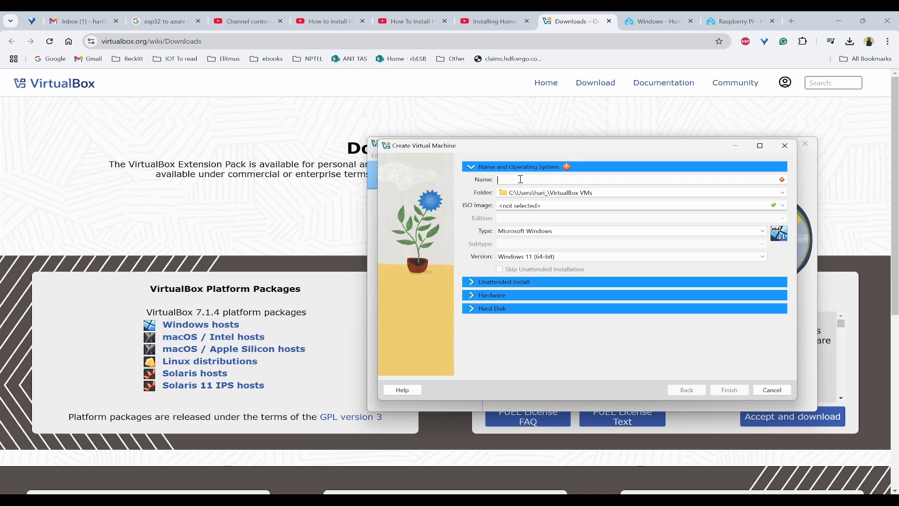
text(HomeassistantOS)
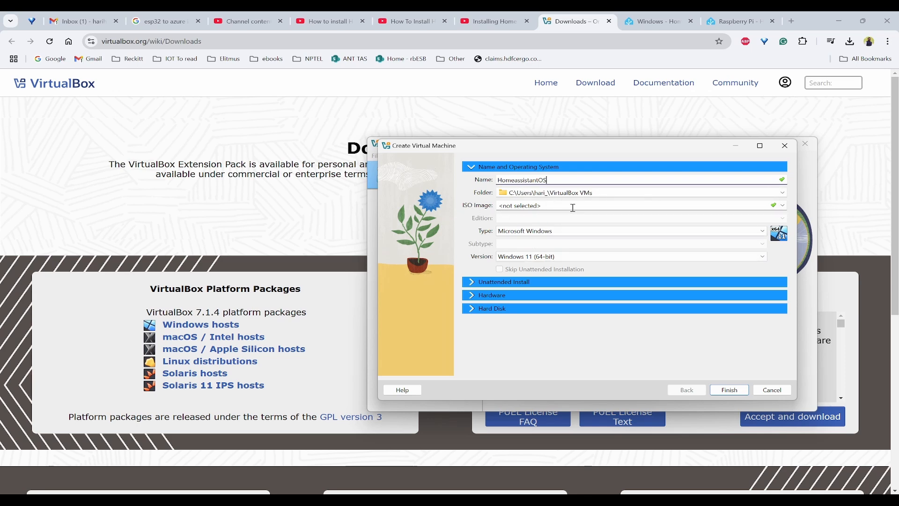
Set the virtual machine's type to Linux, subtype to Other Linux and version to Other Linux (64-bit).
click(541, 232)
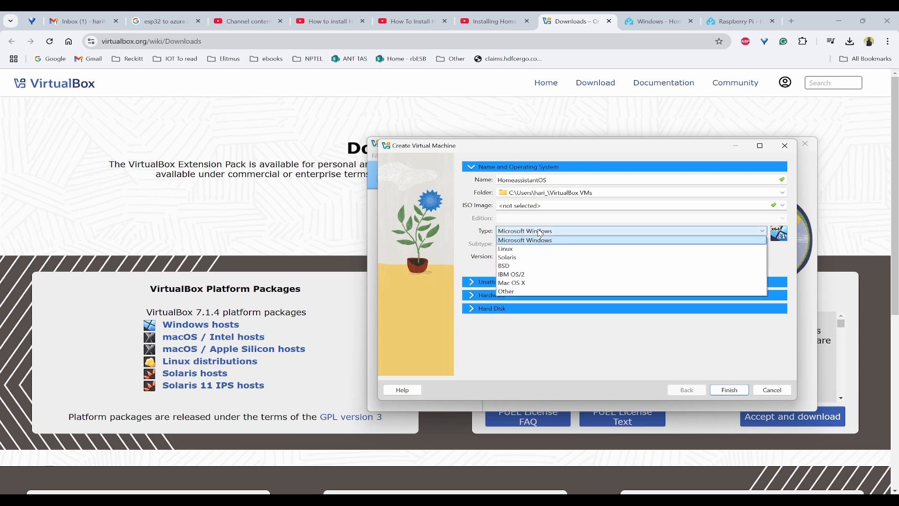
click(543, 249)
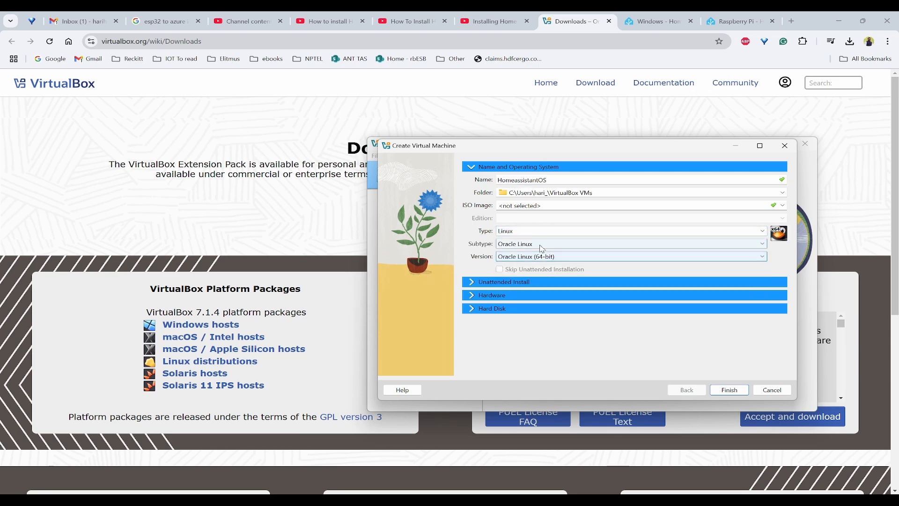
click(542, 244)
scroll(541, 299, down, 3)
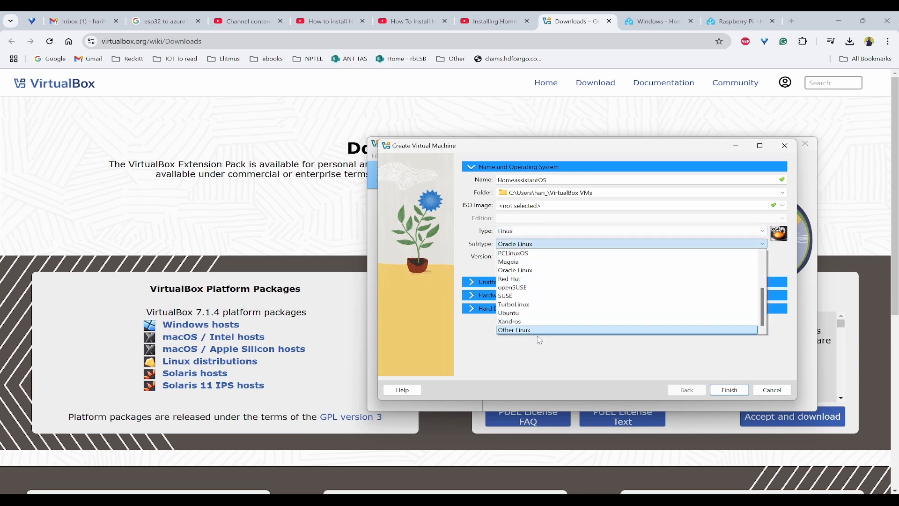
click(539, 332)
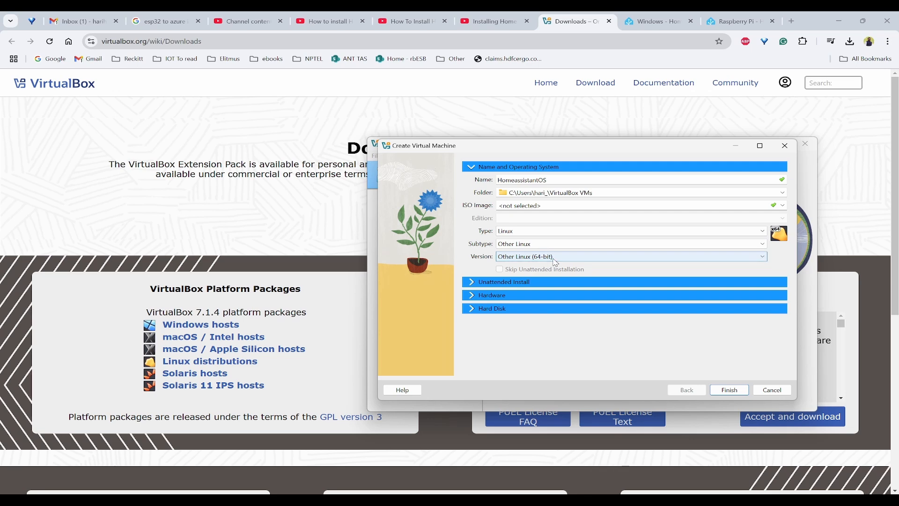
click(556, 263)
click(556, 275)
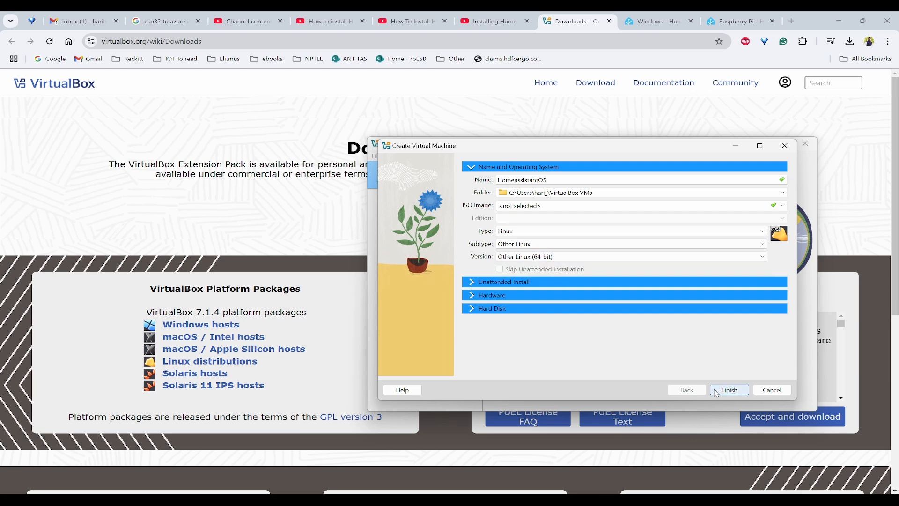
Give the virtual machine 4096 MB of base memory and 2 processors, and enable EFI.
click(474, 296)
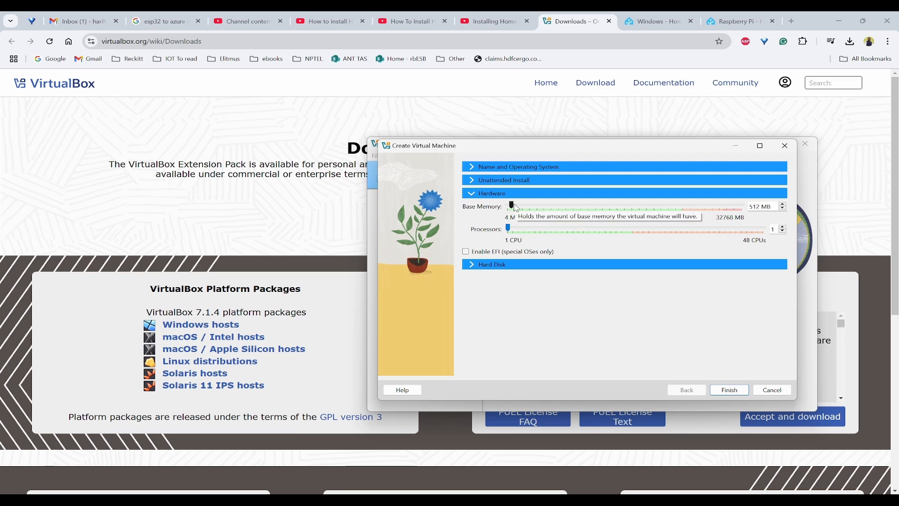
drag(513, 207, 539, 204)
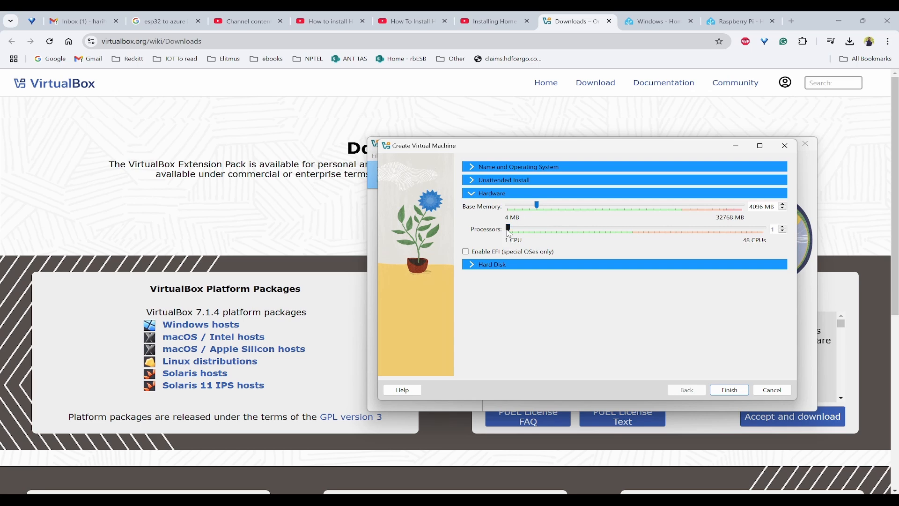
drag(513, 230, 515, 229)
click(465, 253)
Use the existing disk haos_ova-14.1.vdi from Downloads as the virtual hard disk and finish creating the machine.
click(480, 267)
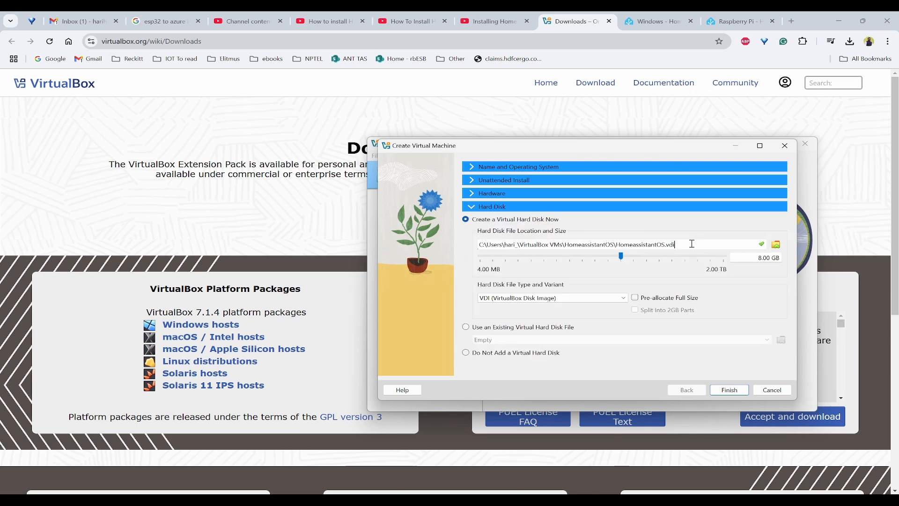
click(466, 327)
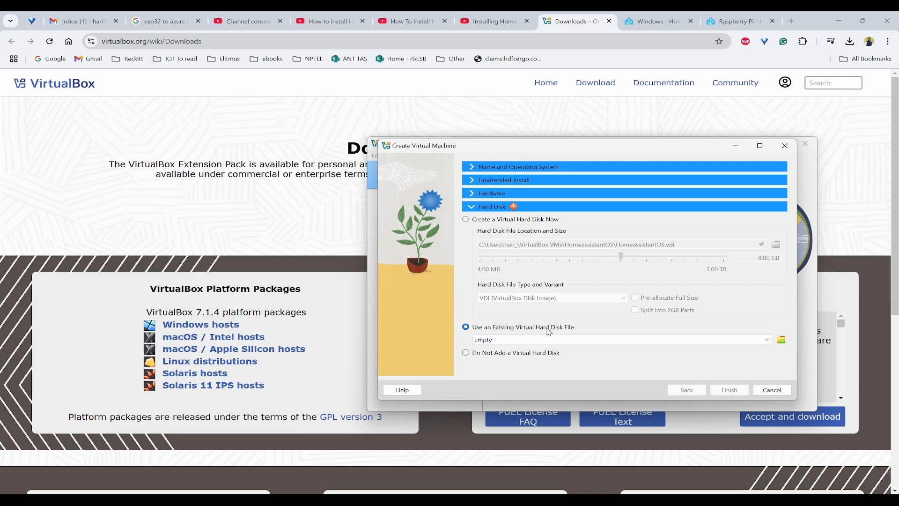
click(782, 340)
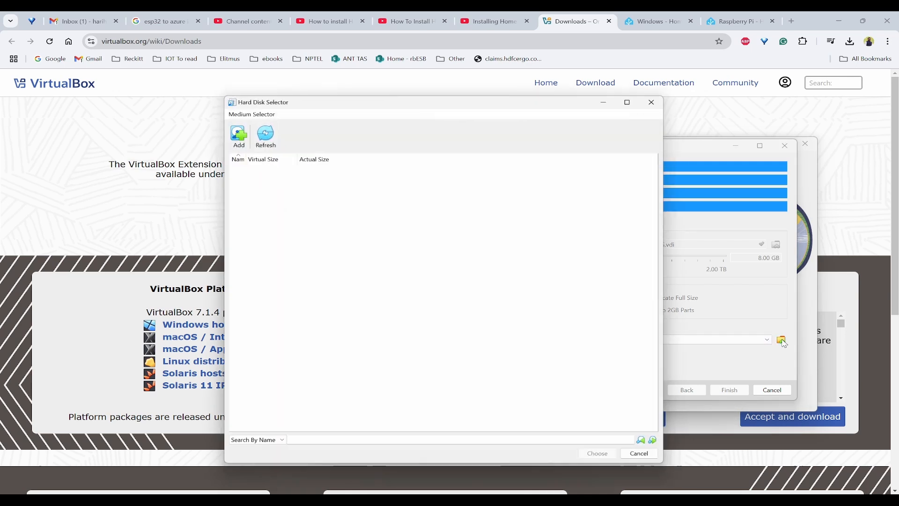
click(235, 133)
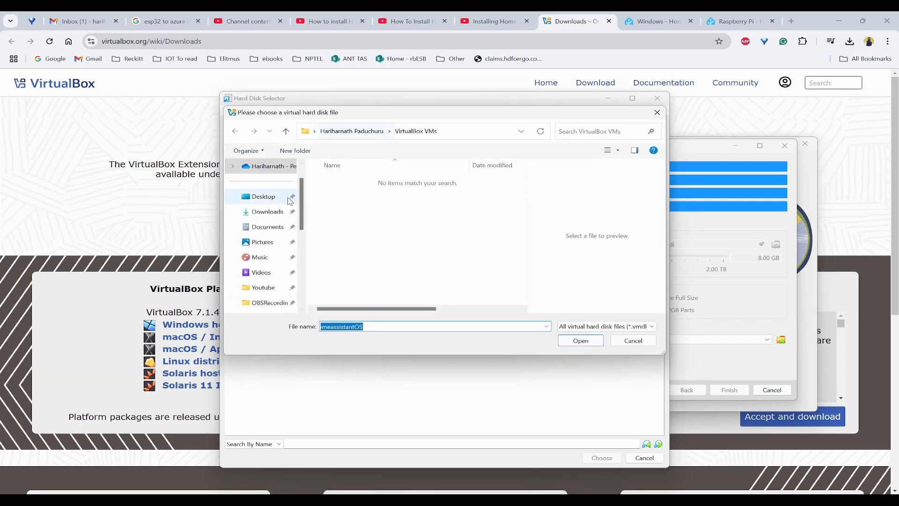
click(270, 215)
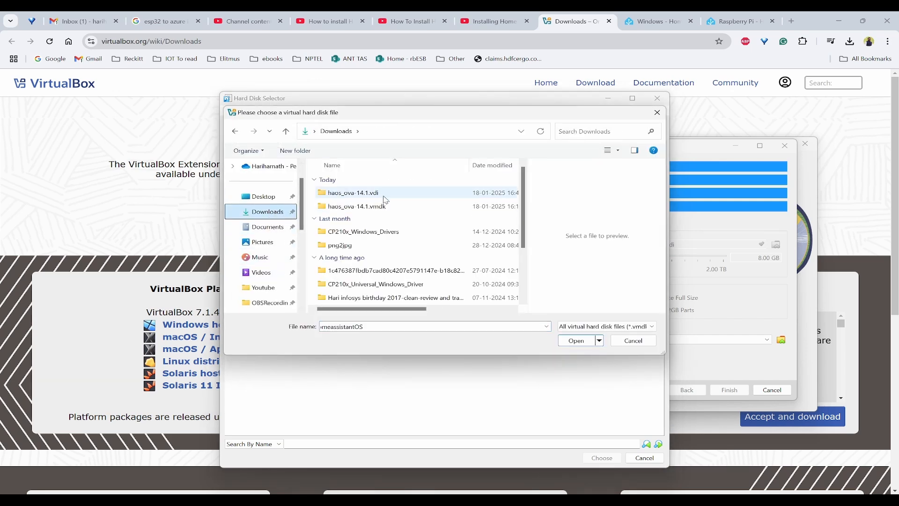
double_click(377, 200)
click(362, 198)
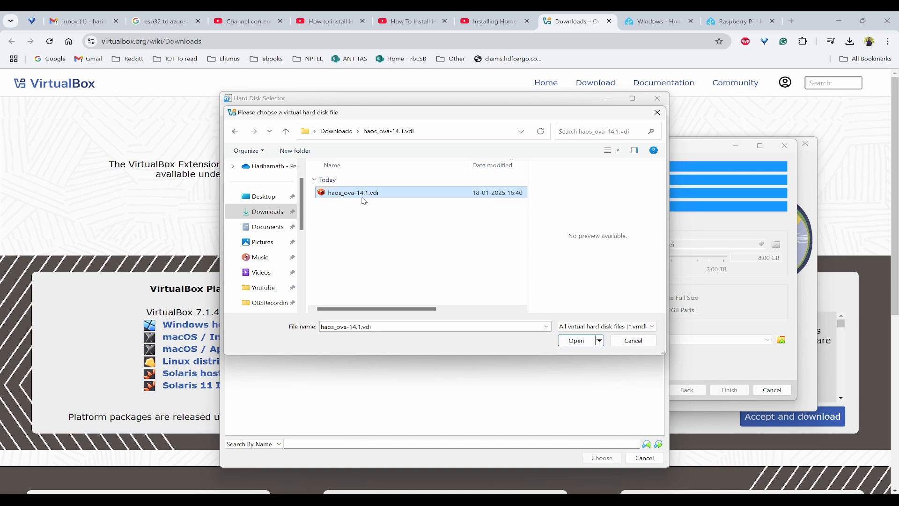
click(572, 346)
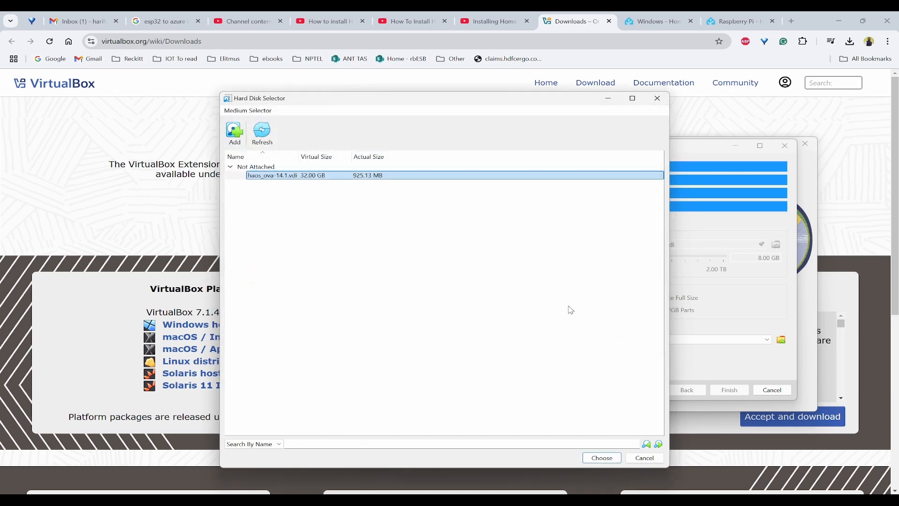
click(604, 459)
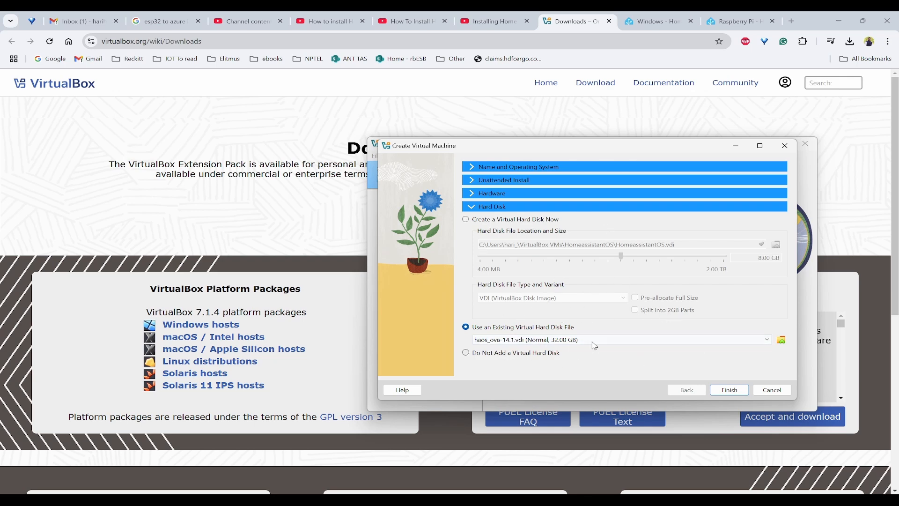
click(730, 390)
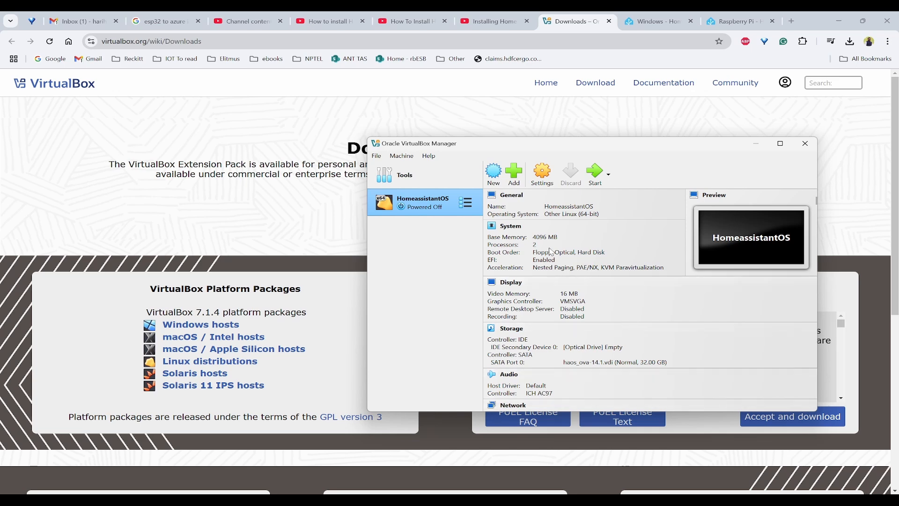
In the HomeassistantOS machine's settings, attach network Adapter 1 to Bridged Adapter.
click(780, 143)
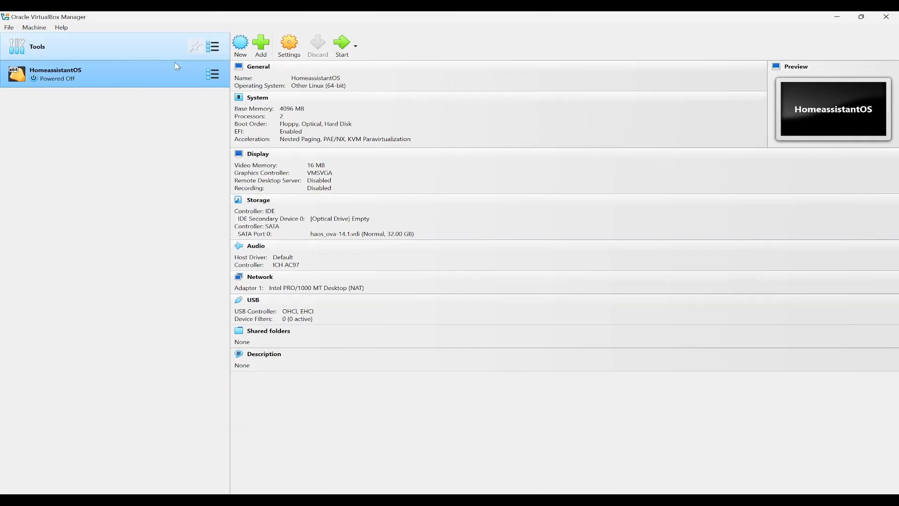
click(290, 45)
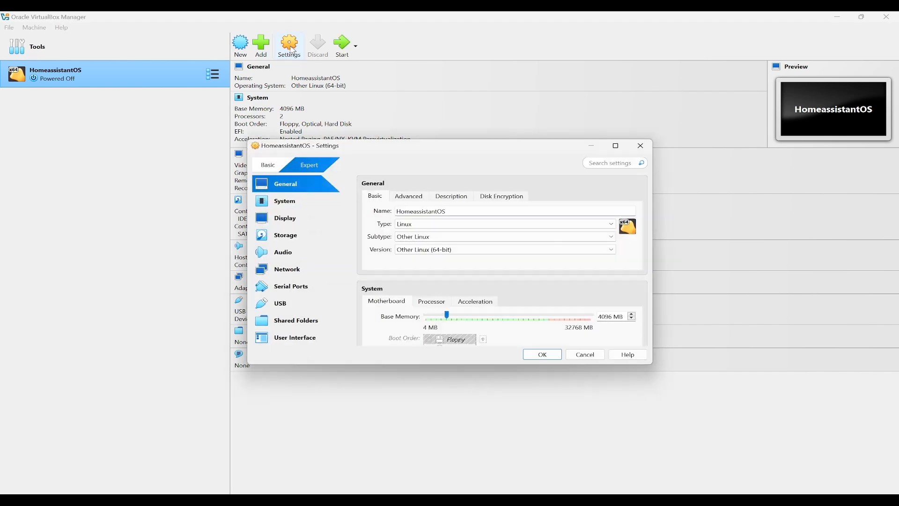
click(297, 275)
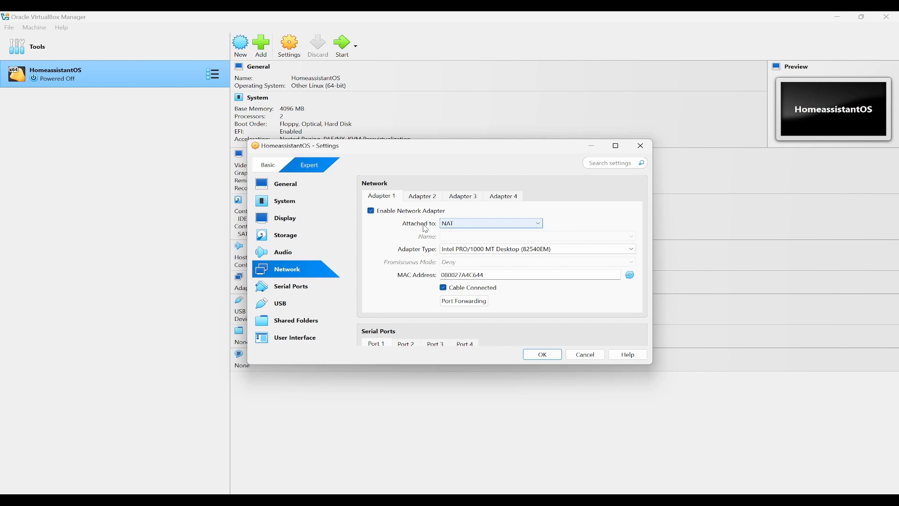
click(475, 227)
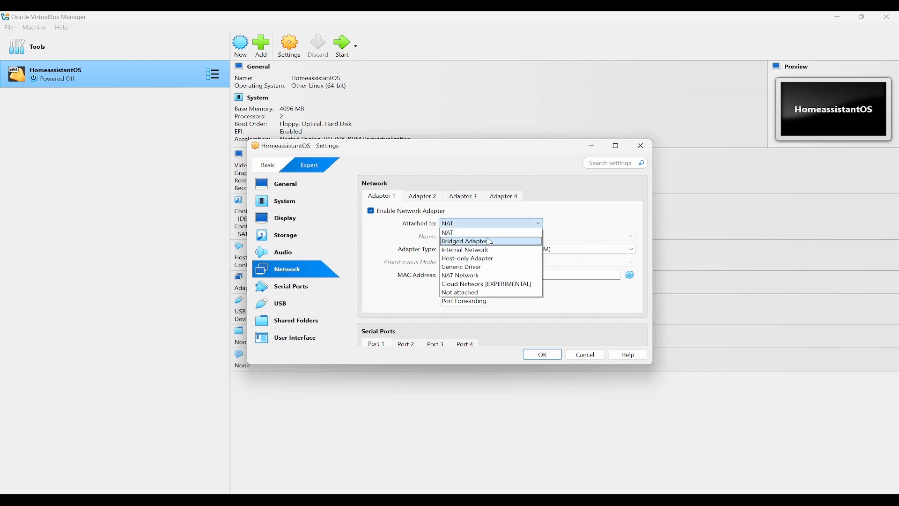
click(503, 239)
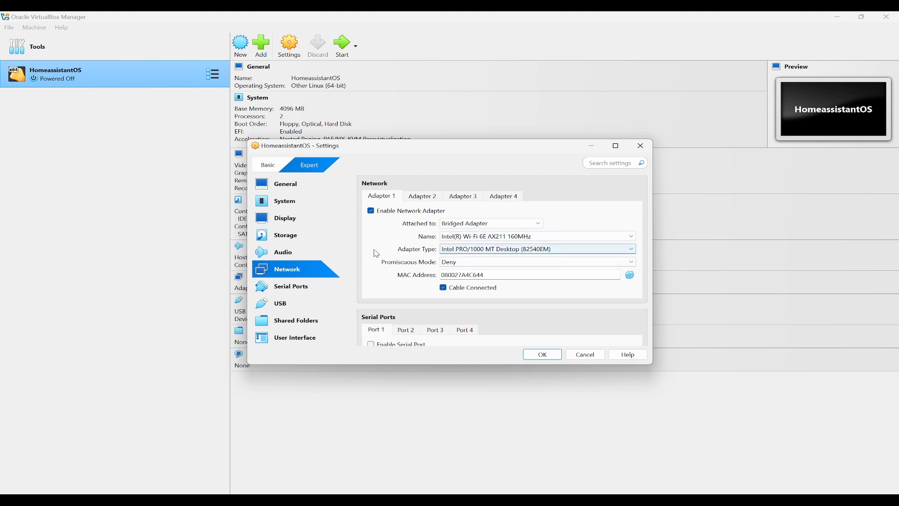
Set the virtual machine's audio controller to Intel HD Audio.
click(300, 260)
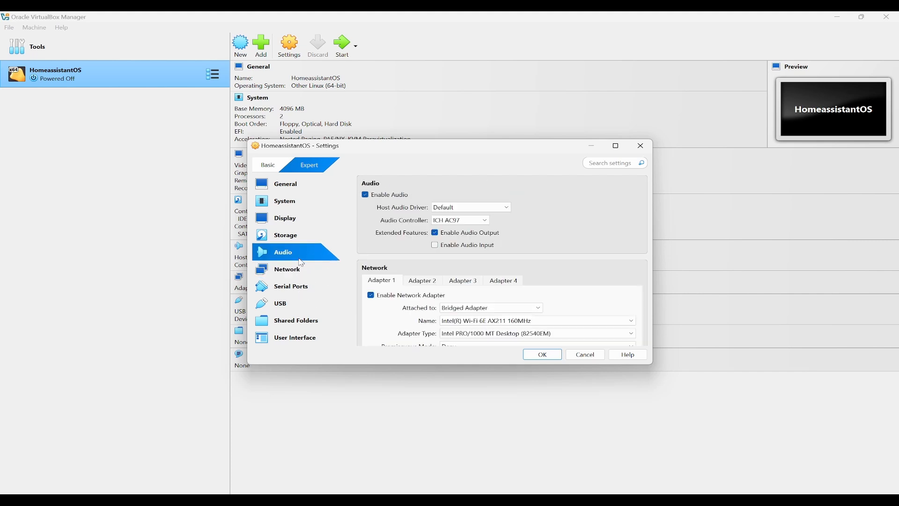
click(482, 221)
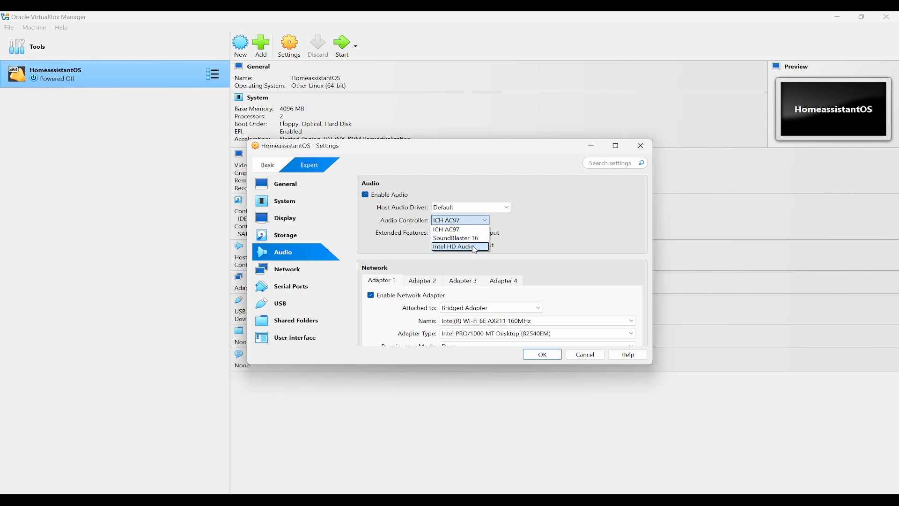
click(476, 247)
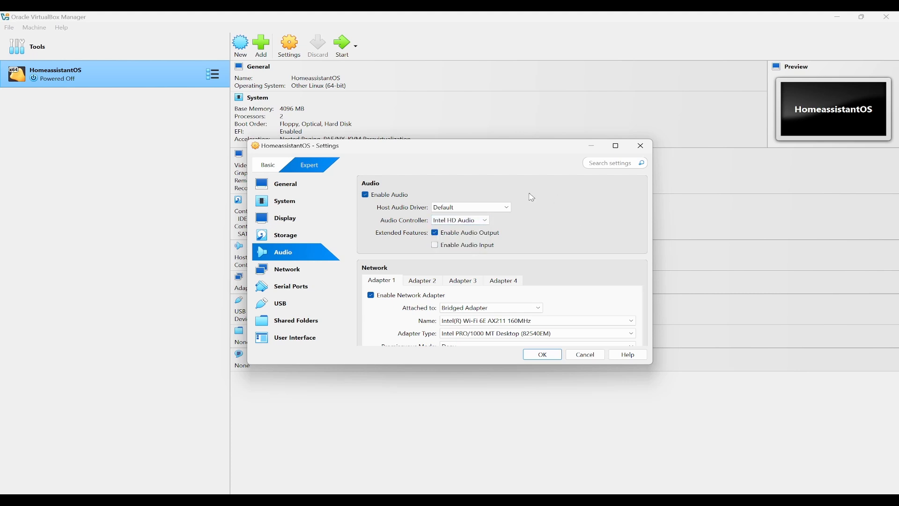
Save the machine's settings, start the HomeassistantOS virtual machine, and toggle its window between maximized and restored size.
click(545, 359)
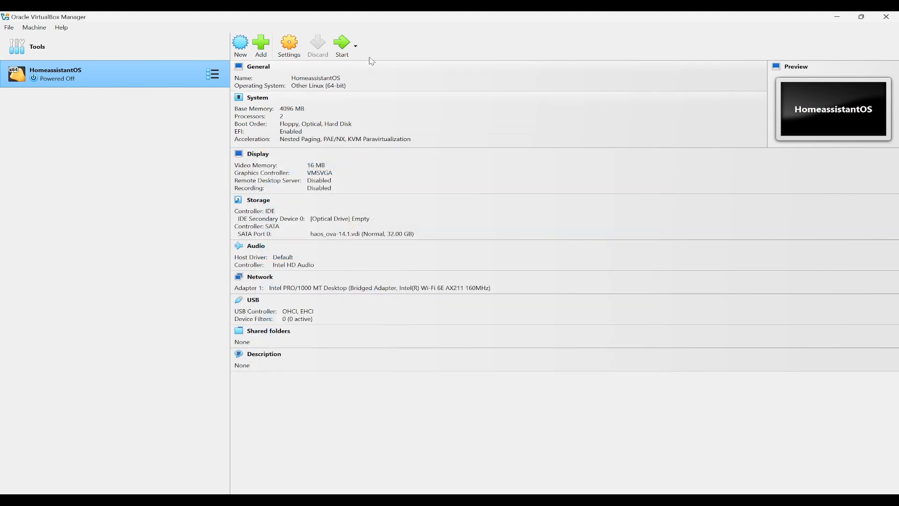
click(344, 49)
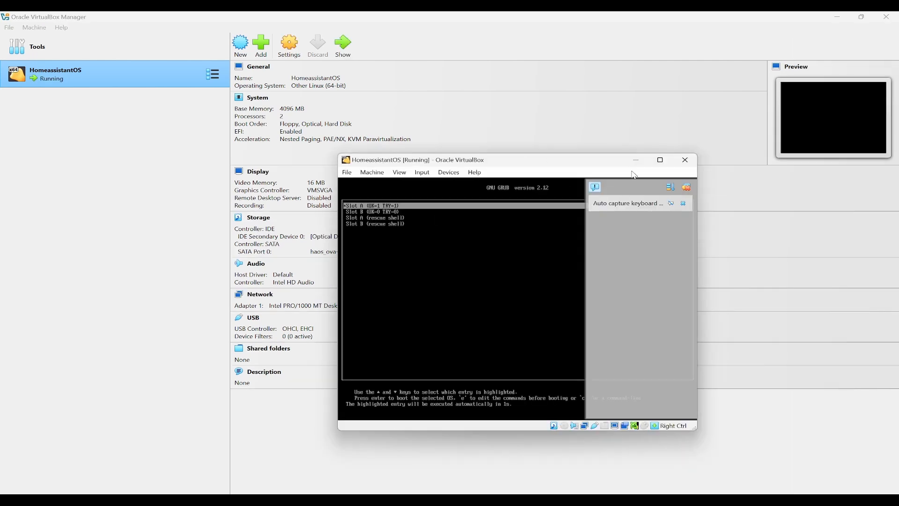
click(660, 162)
click(861, 17)
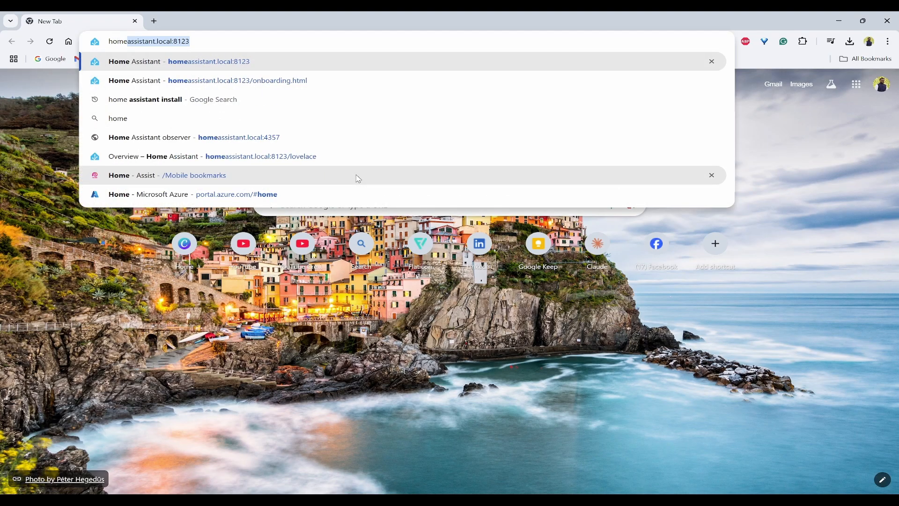
In Chrome, open the Home Assistant page at homeassistant.local:8123.
key(Right)
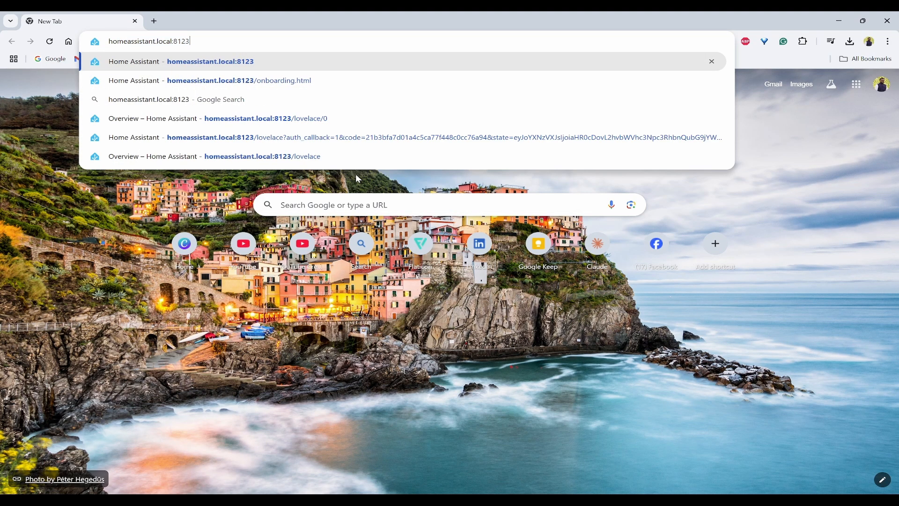
key(Return)
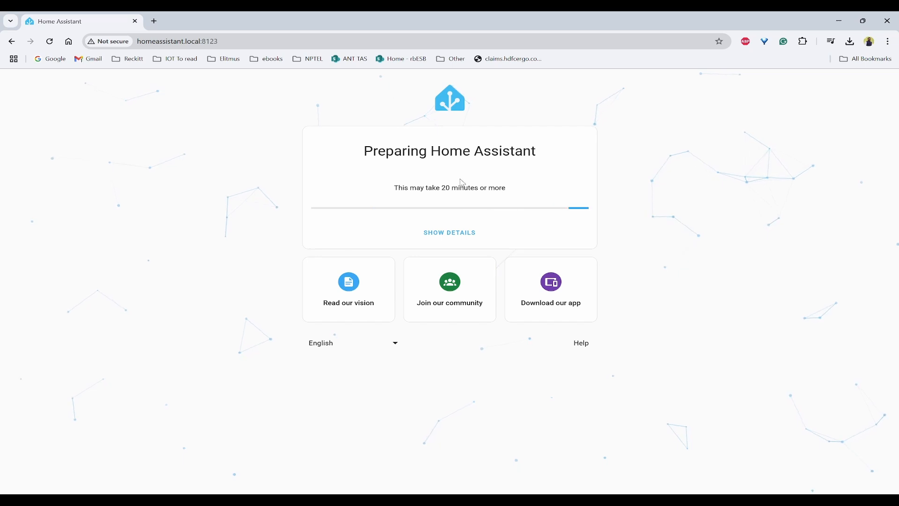
drag(527, 195, 419, 188)
click(457, 197)
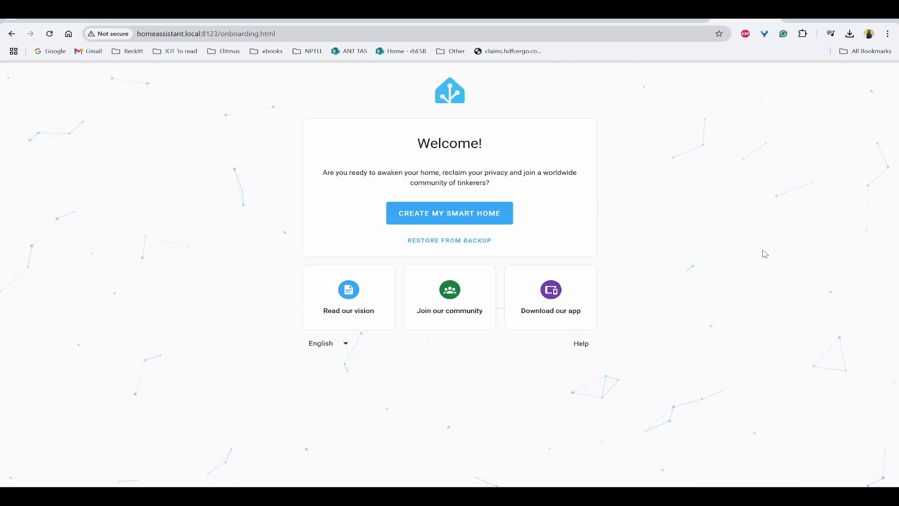
Choose to create a new smart home and fill in the account's full name and username.
click(471, 222)
click(357, 196)
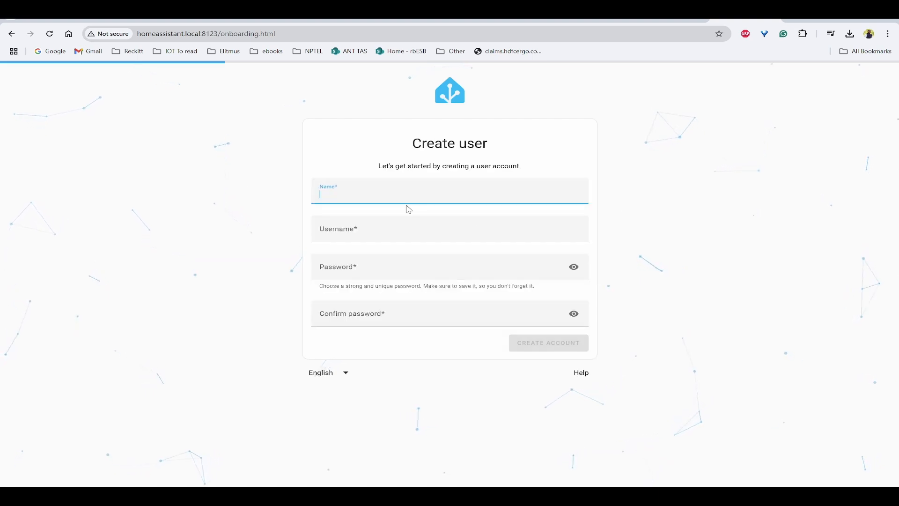
click(407, 225)
click(365, 265)
click(203, 305)
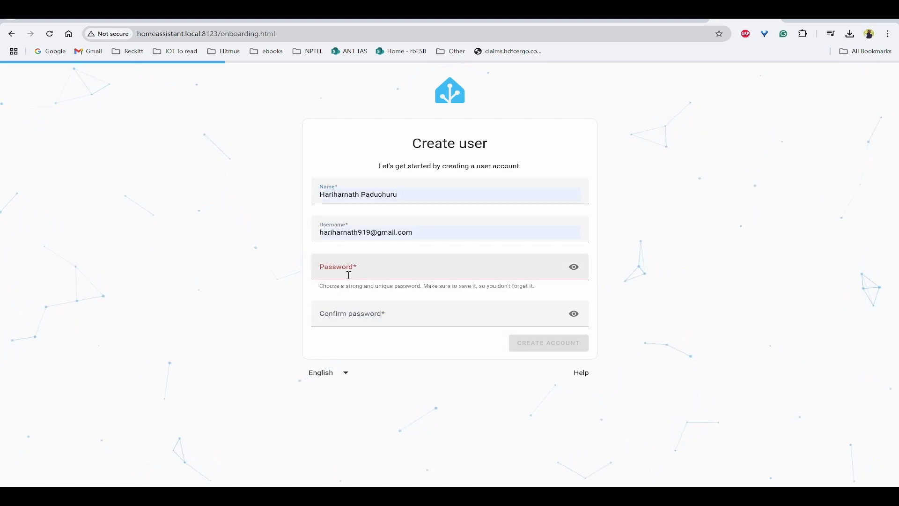
Enter the account password and repeat it in the password confirmation.
click(347, 274)
click(627, 281)
click(352, 273)
text(•••••••••)
key(Tab)
key(Tab)
text(•••••••••)
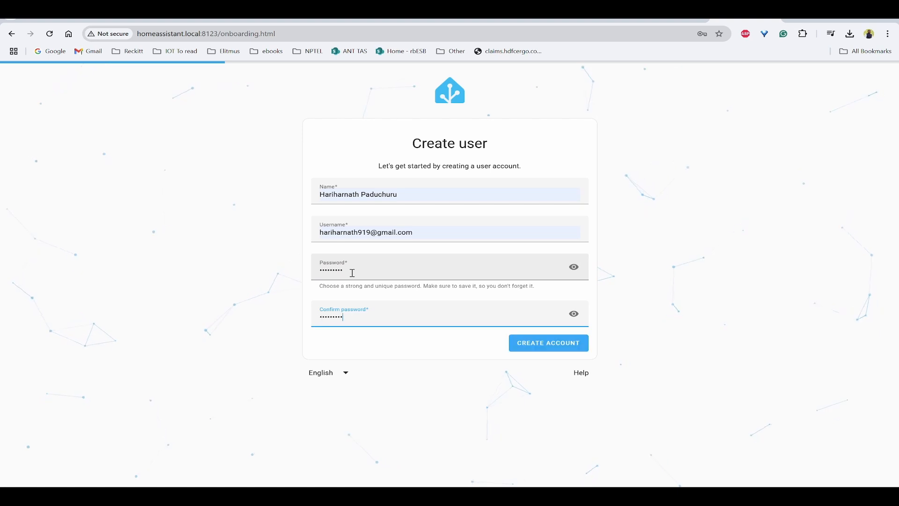
Remove the ending of the username and create the account.
drag(358, 232, 418, 226)
key(BackSpace)
click(643, 381)
click(554, 343)
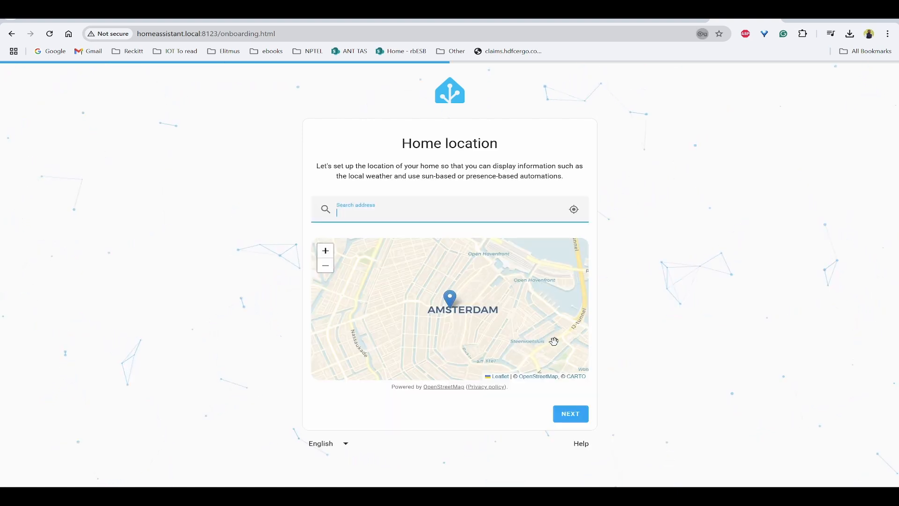
Set the home location by letting Home Assistant detect it automatically, and continue the onboarding.
click(543, 177)
click(574, 209)
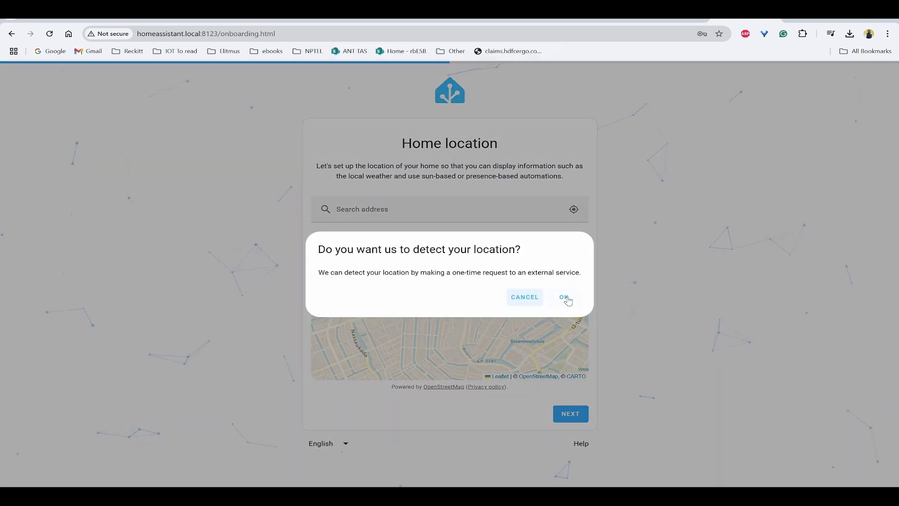
click(564, 297)
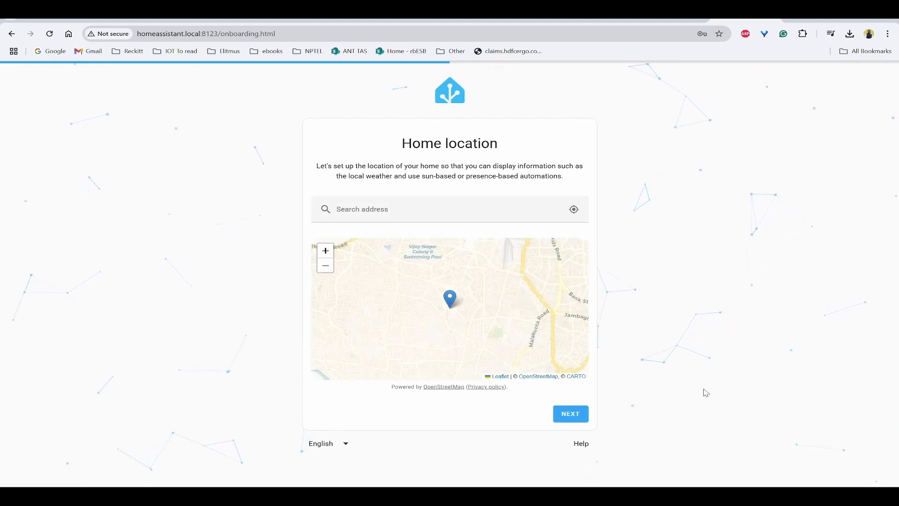
click(578, 418)
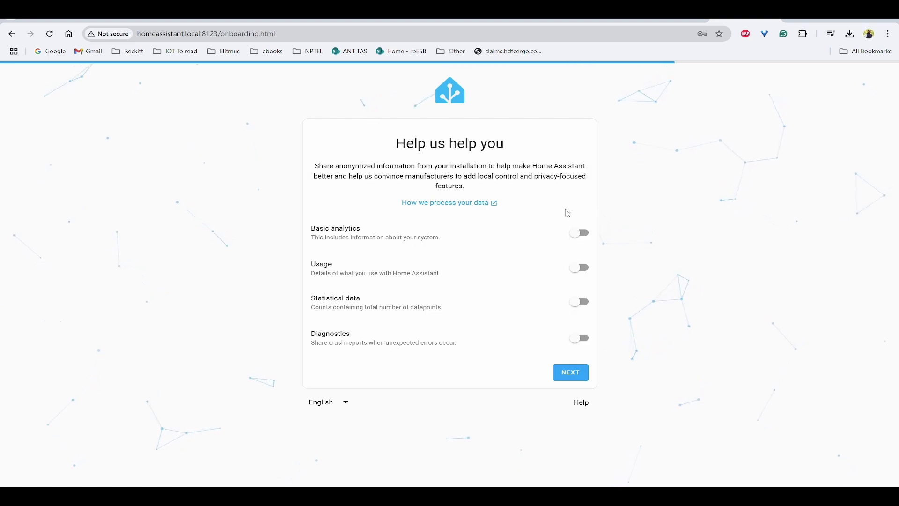
Continue without enabling any analytics sharing and finish the onboarding.
click(575, 373)
click(580, 231)
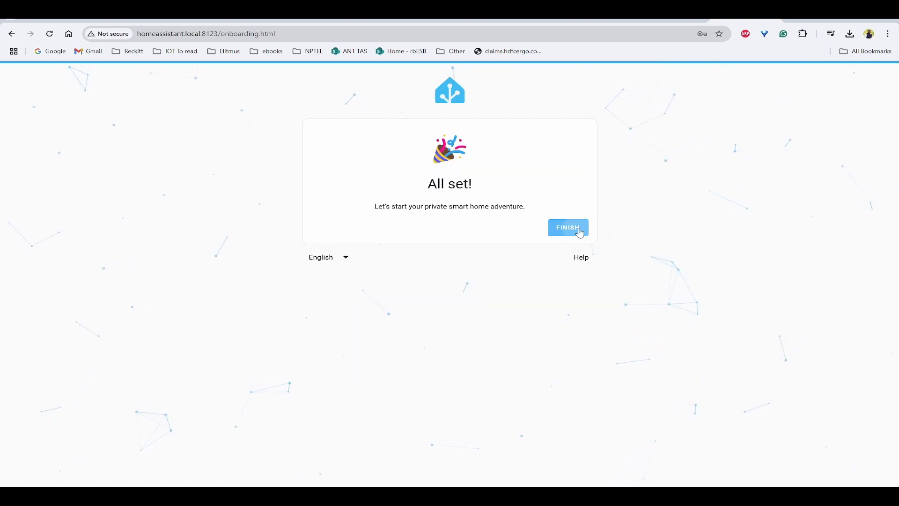